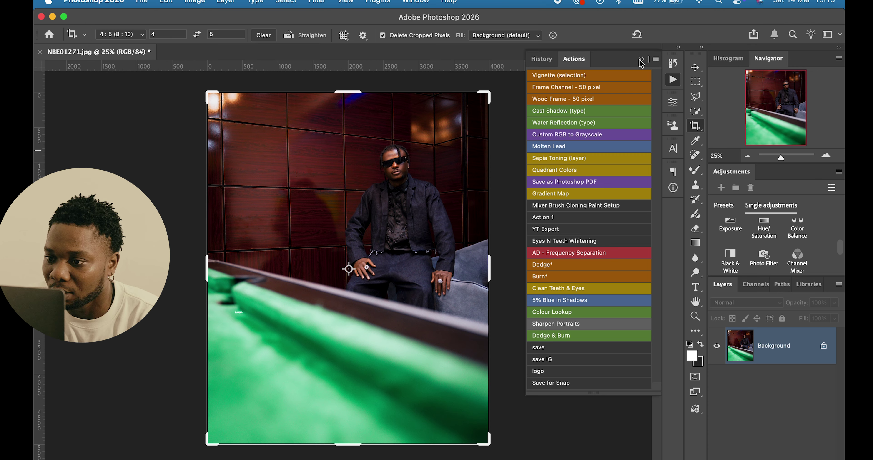
Turn off Button Mode for the Actions list so that new actions can be recorded.
click(578, 63)
click(672, 80)
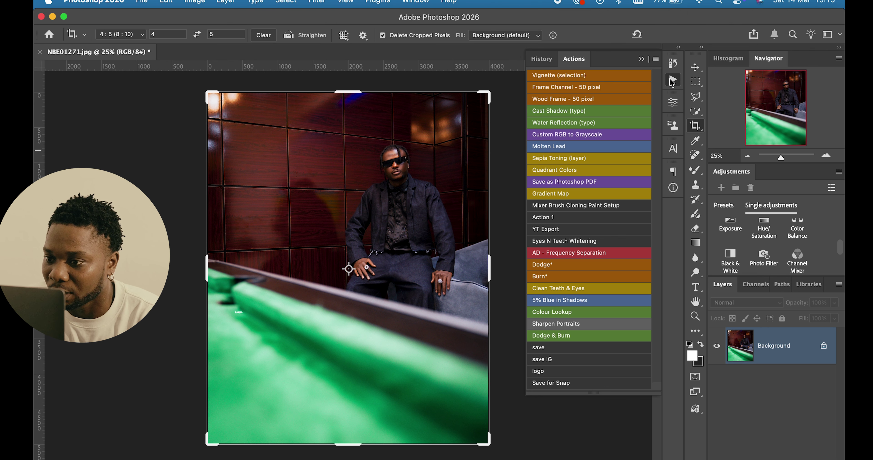
click(653, 60)
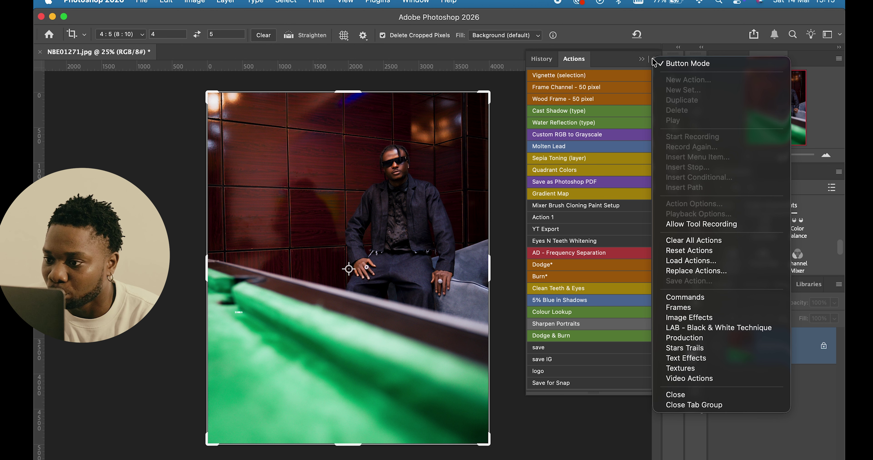
click(678, 64)
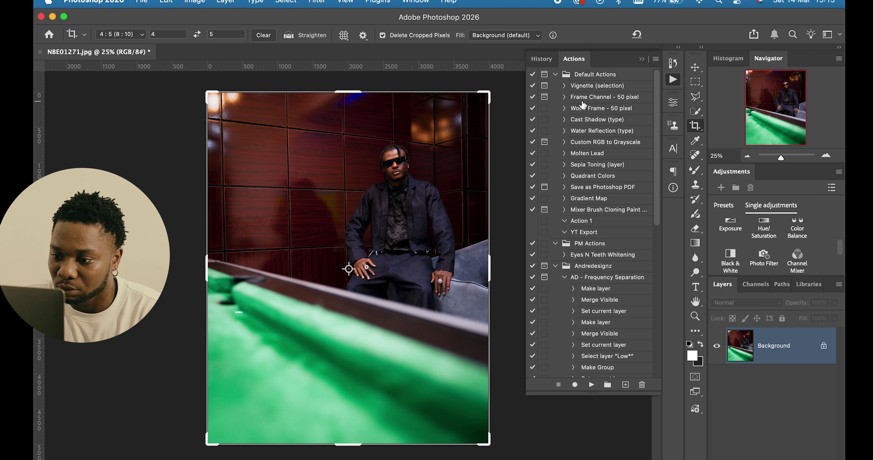
Create a new action named "save tiktok" in the Andredesignz set and start recording it.
click(625, 385)
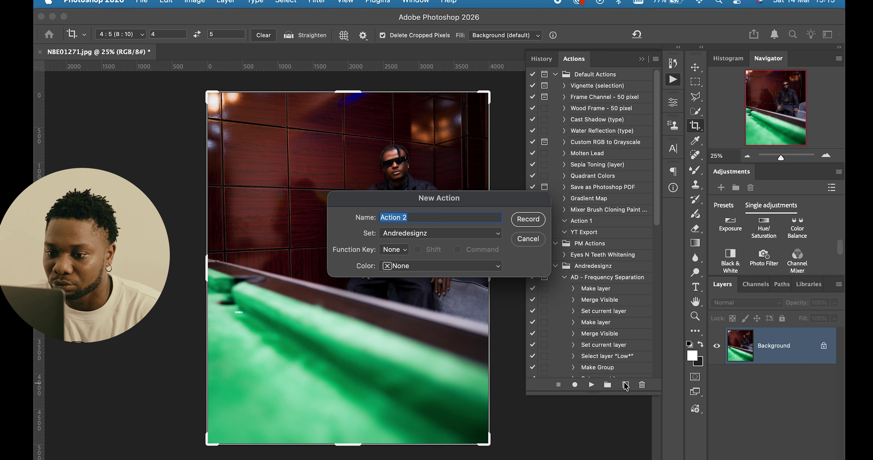
text(save )
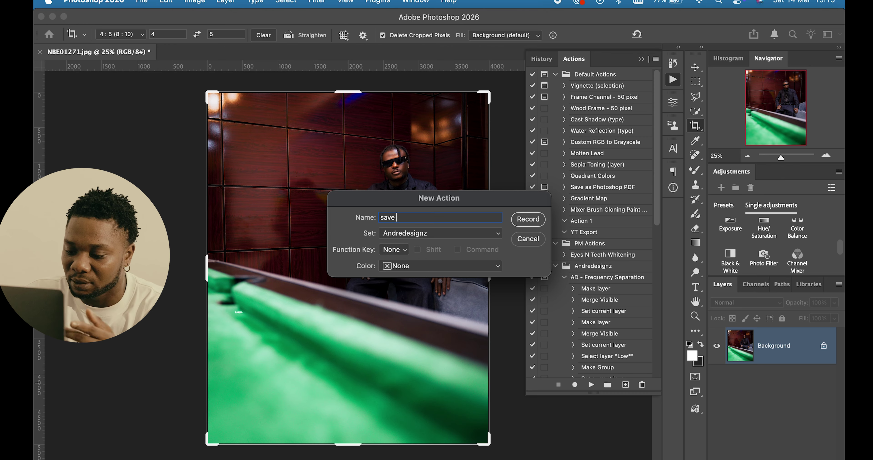
text(tikt)
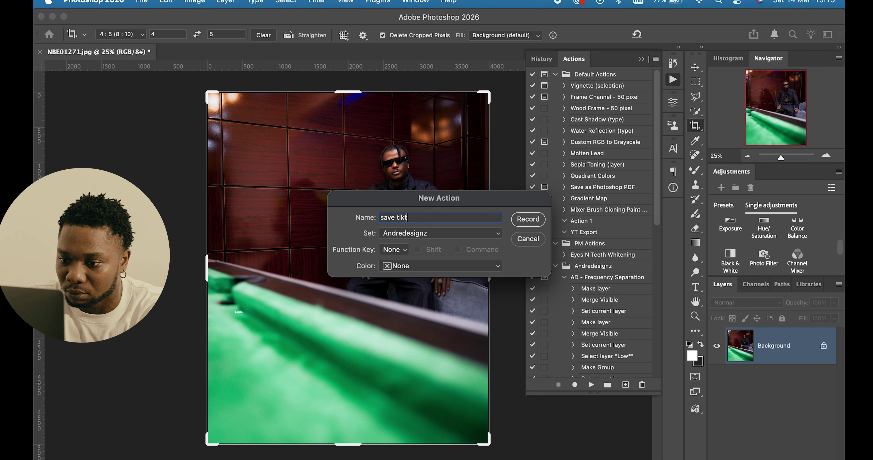
text(ok)
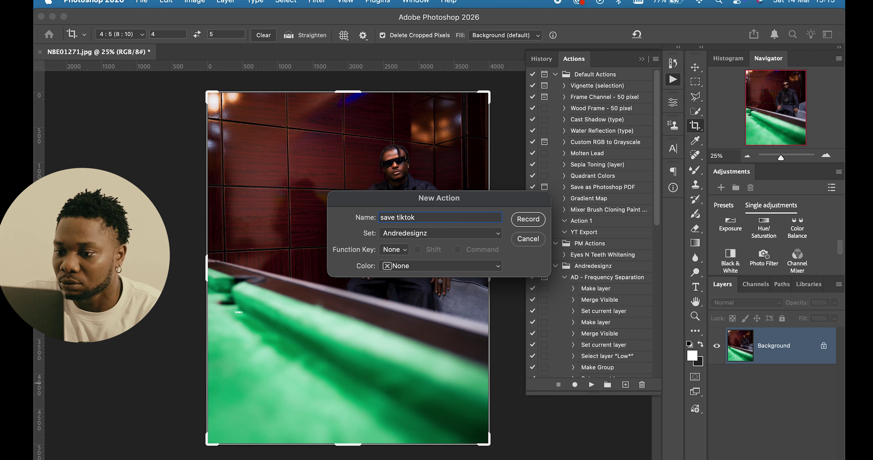
click(528, 219)
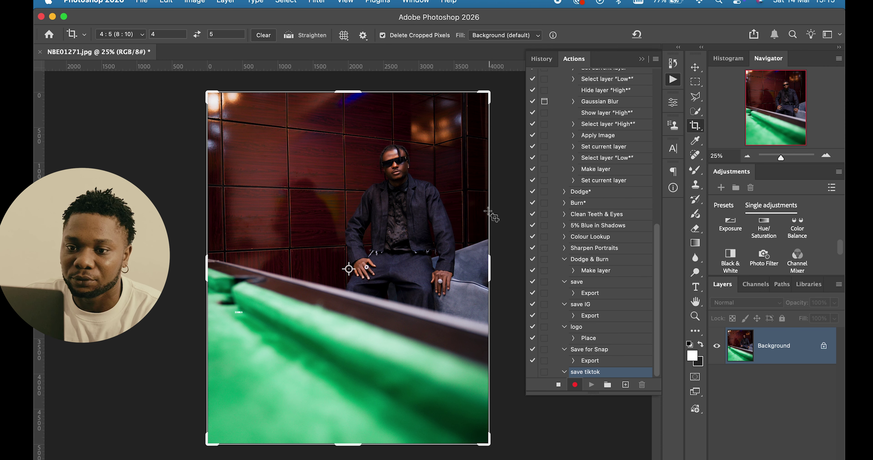
Start a Save for Web export of the photo with JPEG as the file format.
click(143, 2)
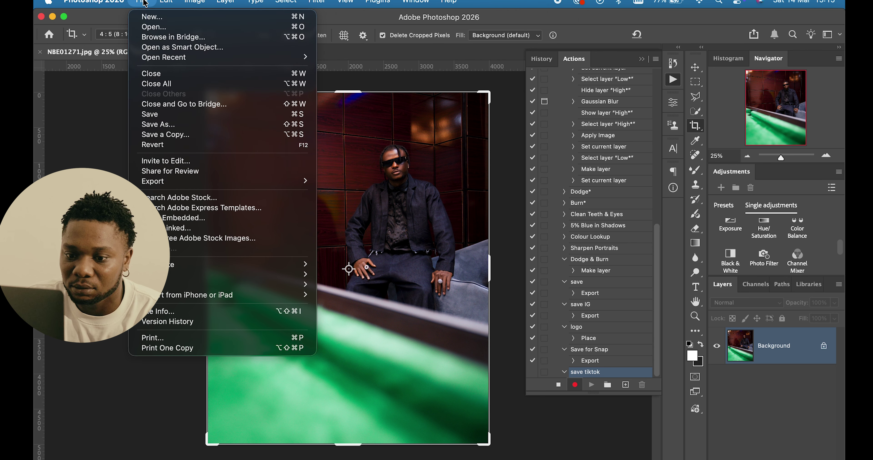
mouse_move(166, 182)
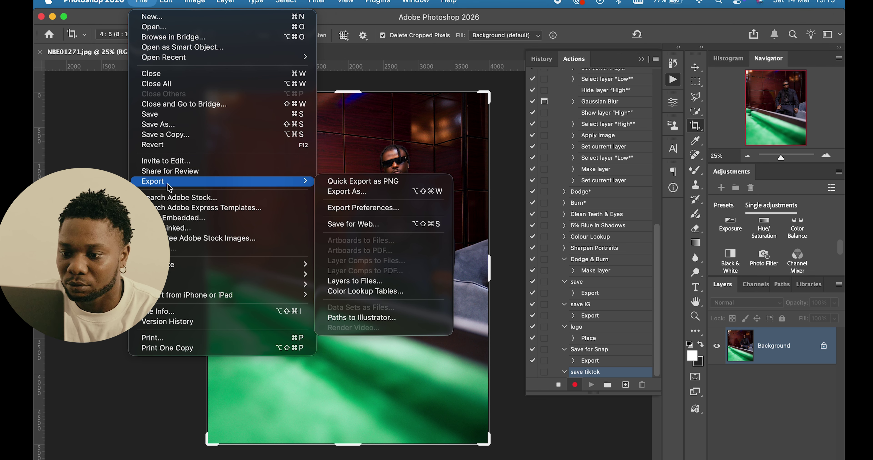
click(379, 225)
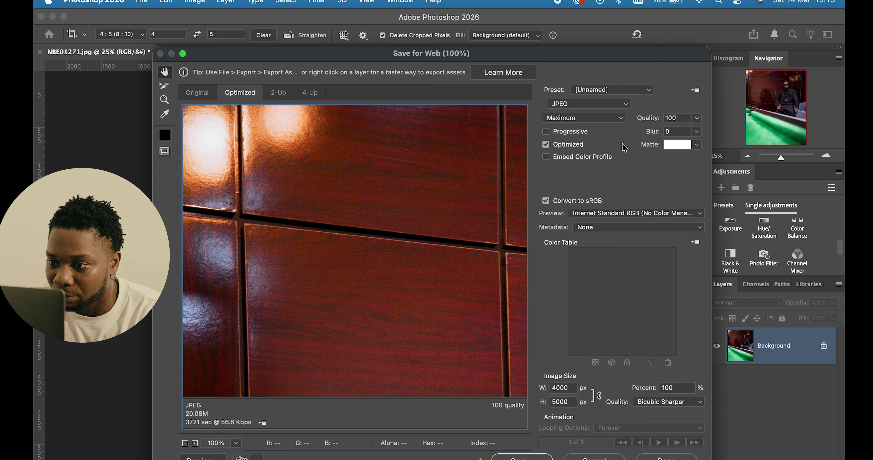
click(599, 107)
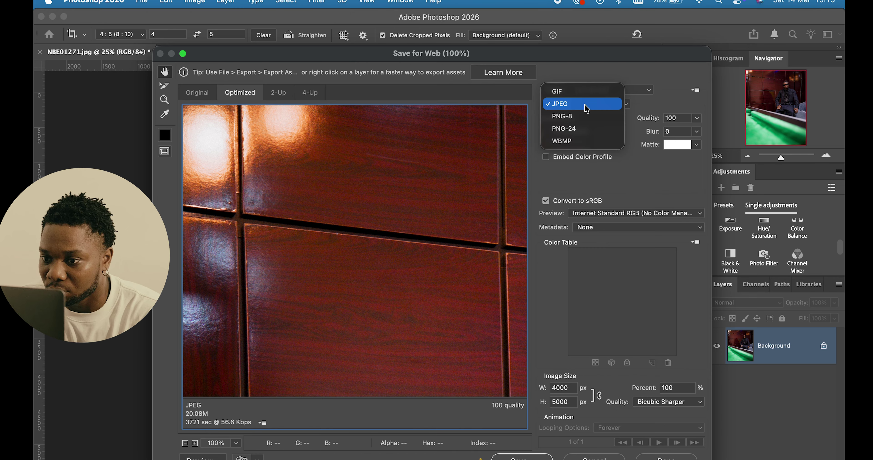
click(588, 106)
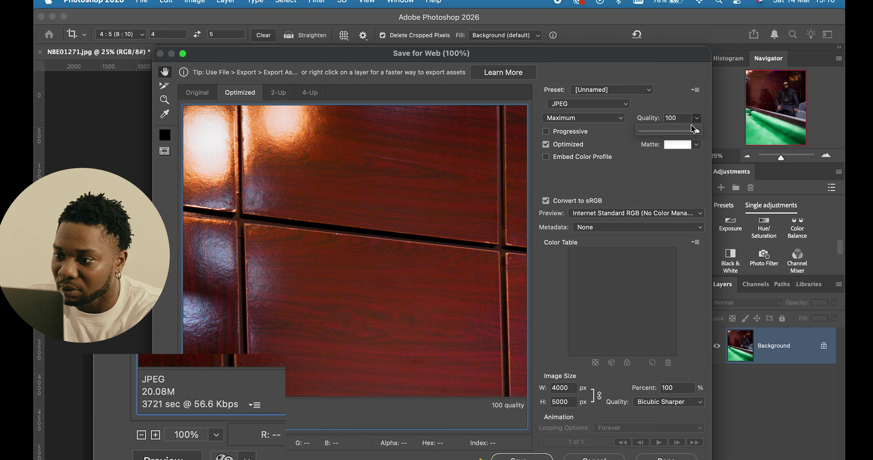
Set the JPEG quality to 93 with the Very High compression level.
click(697, 118)
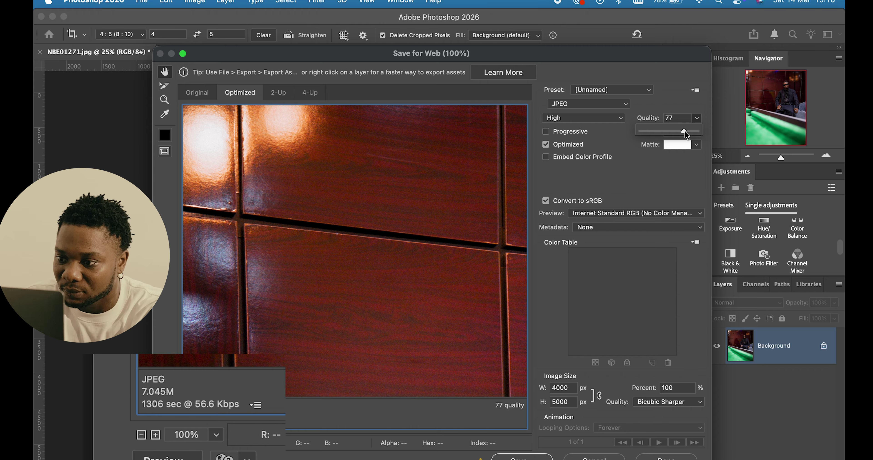
click(691, 131)
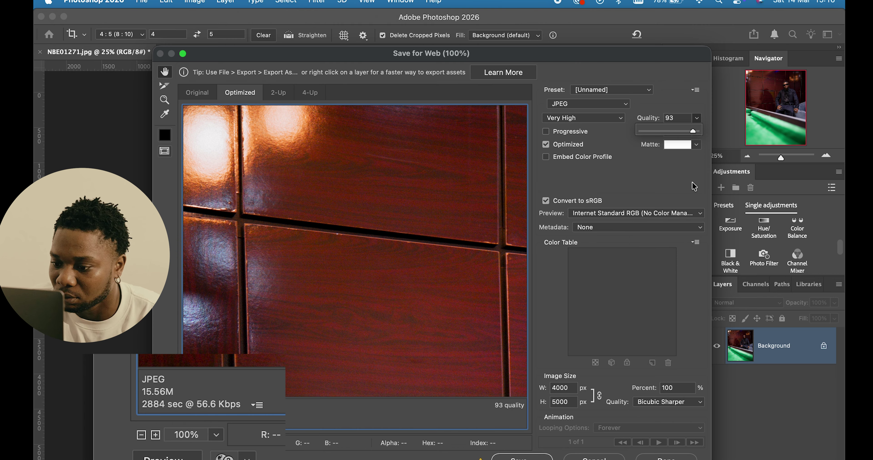
click(601, 119)
click(628, 164)
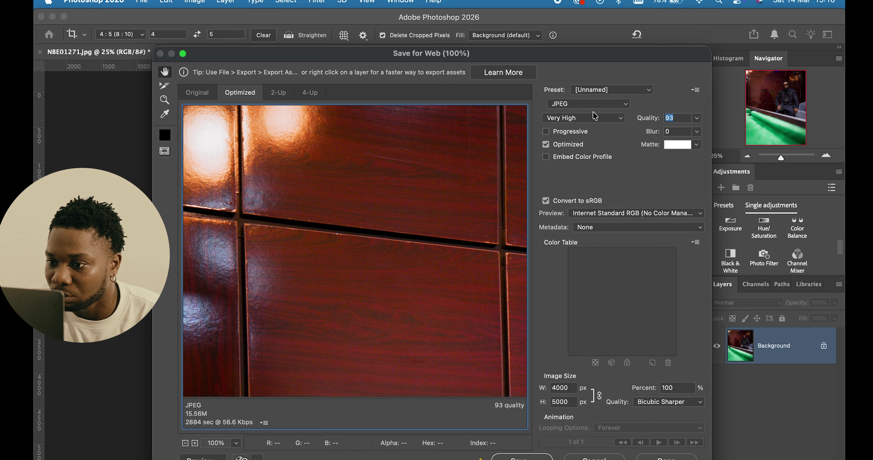
click(591, 121)
click(589, 118)
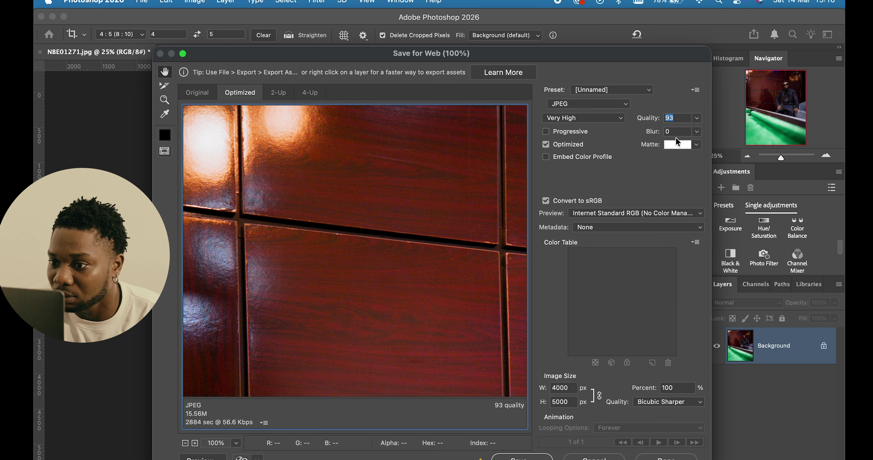
click(591, 118)
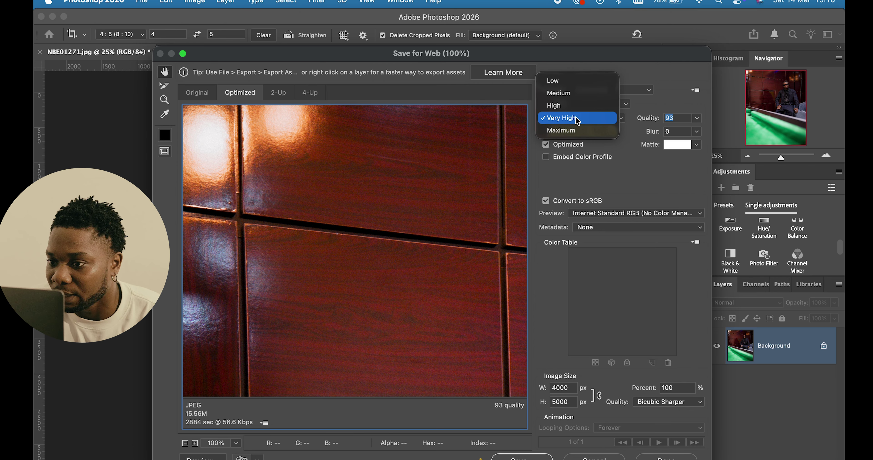
click(576, 119)
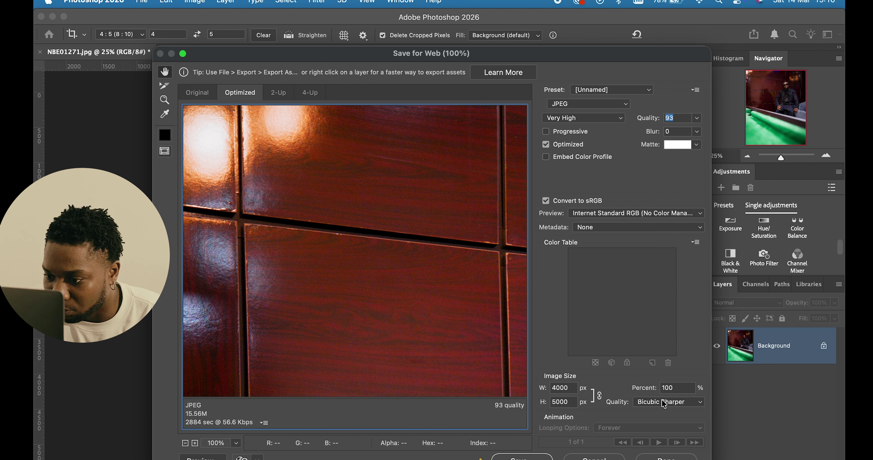
Use Bicubic Sharper resampling and the Internet Standard RGB (No Color Management) preview for the export.
click(670, 402)
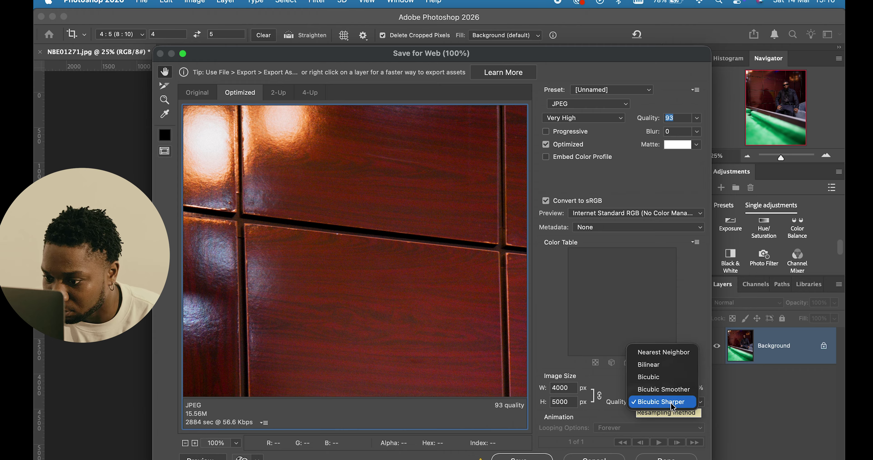
click(682, 403)
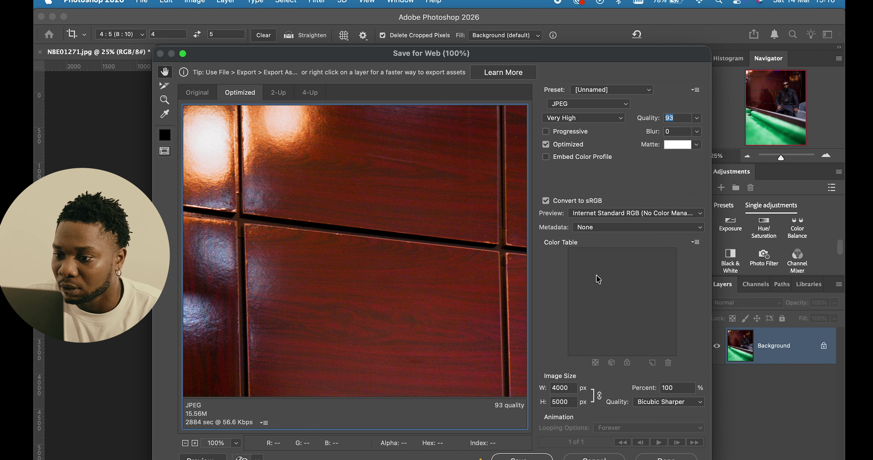
click(648, 210)
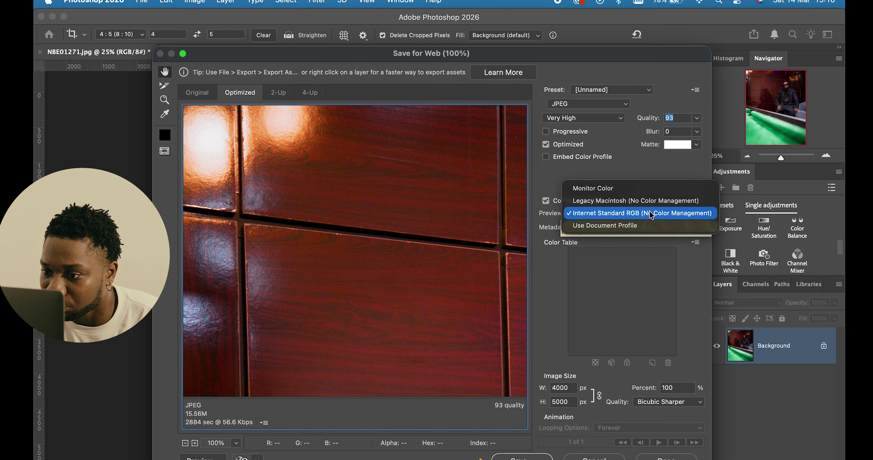
click(628, 217)
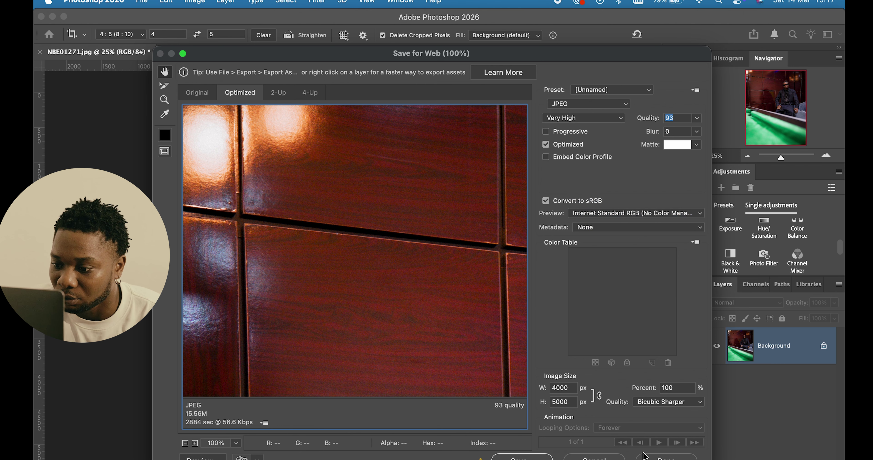
Proceed to save the optimized image and choose the Desktop as its destination.
click(522, 459)
click(478, 165)
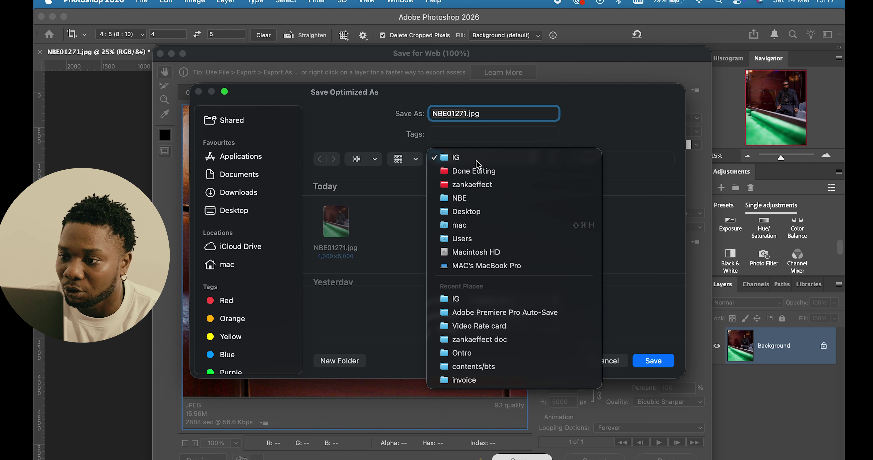
click(477, 162)
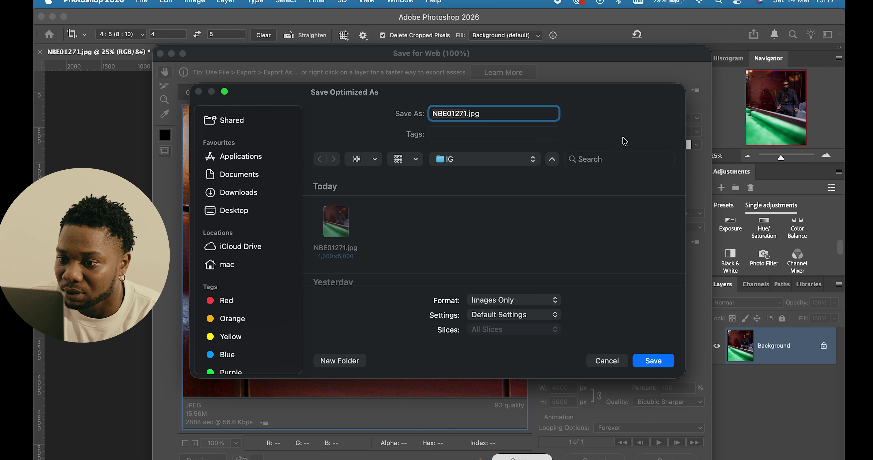
click(482, 166)
click(594, 126)
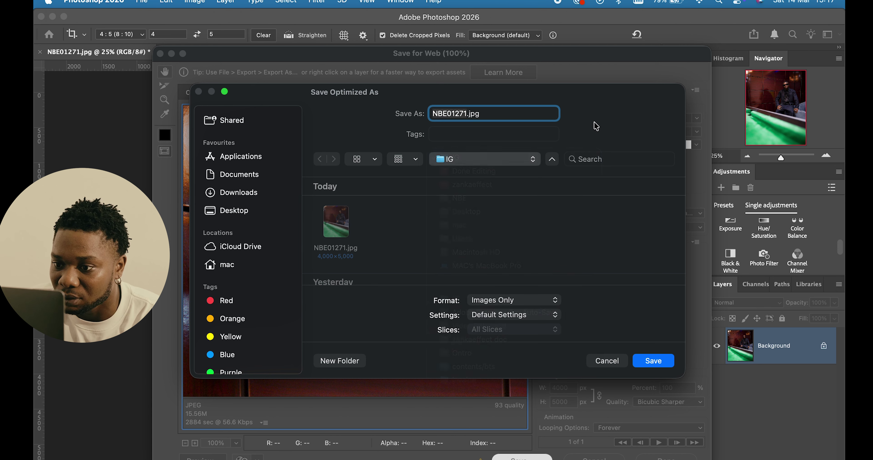
click(500, 163)
click(470, 211)
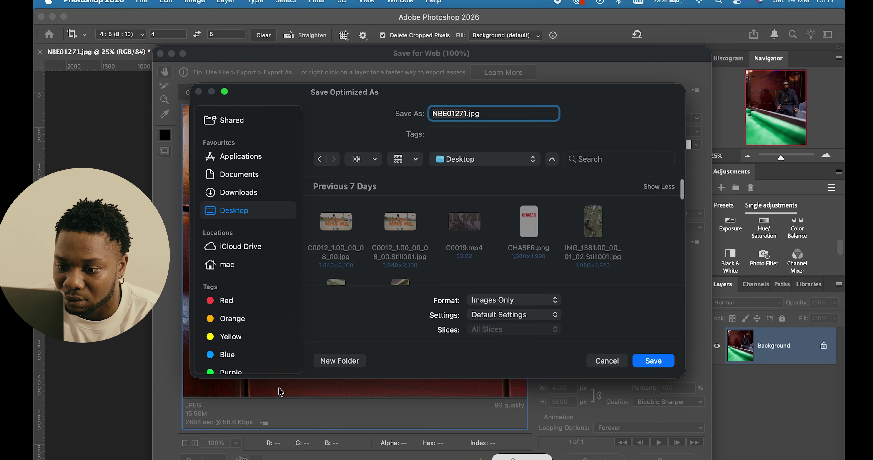
Create a folder named "save" on the Desktop and save NBE01271.jpg into it.
click(340, 361)
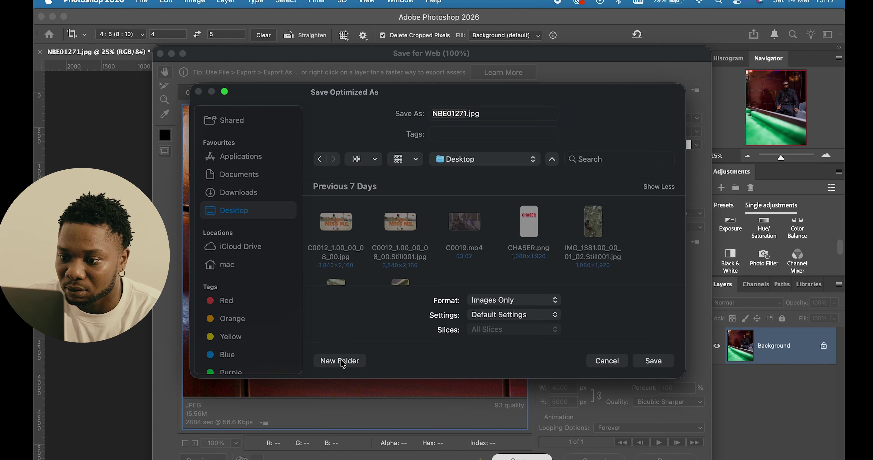
text(save)
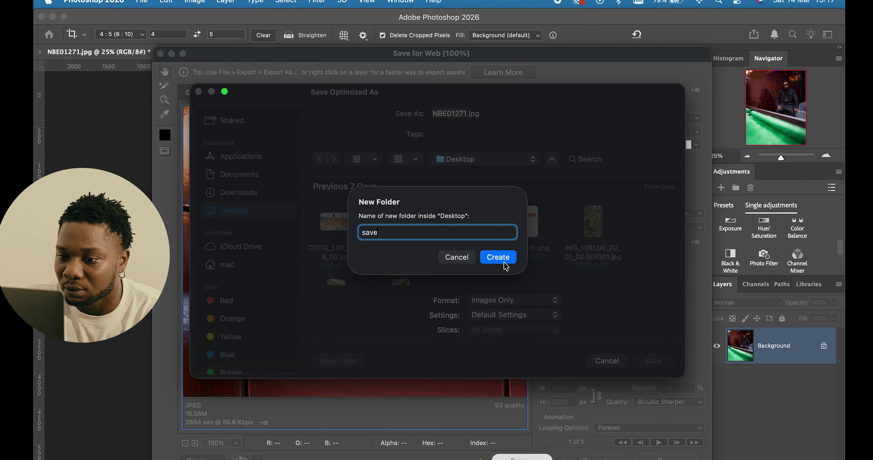
click(498, 257)
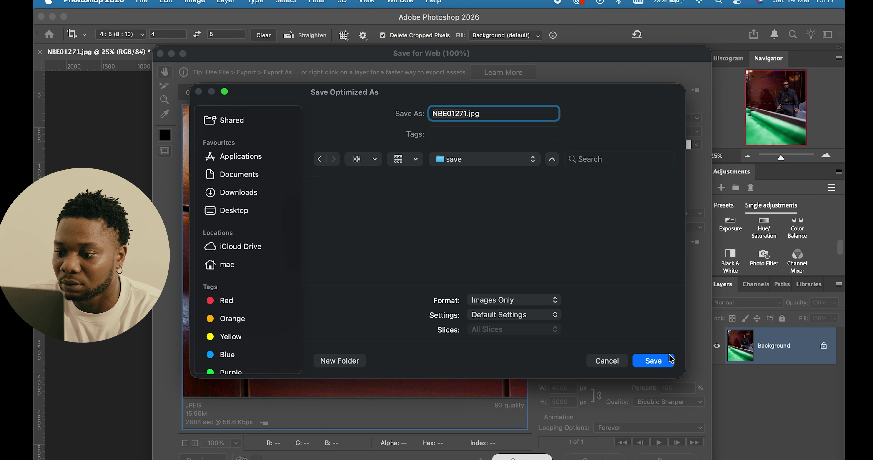
click(653, 361)
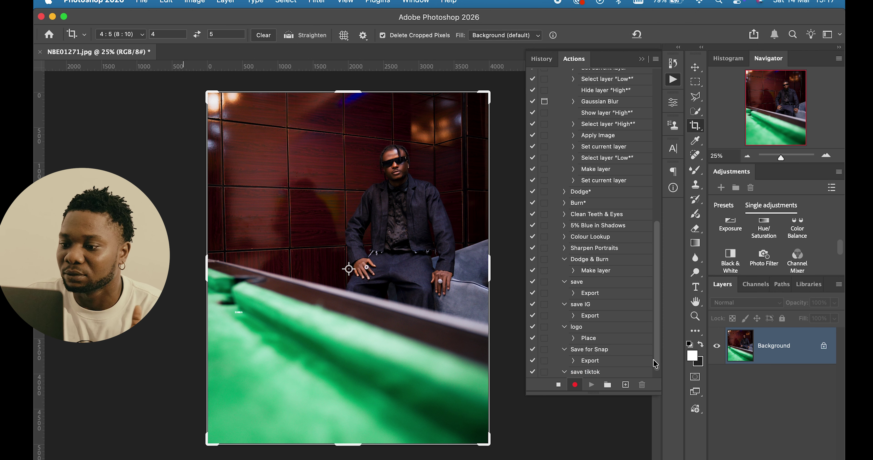
Stop recording the "save tiktok" action and turn Button Mode back on for the Actions list.
click(655, 60)
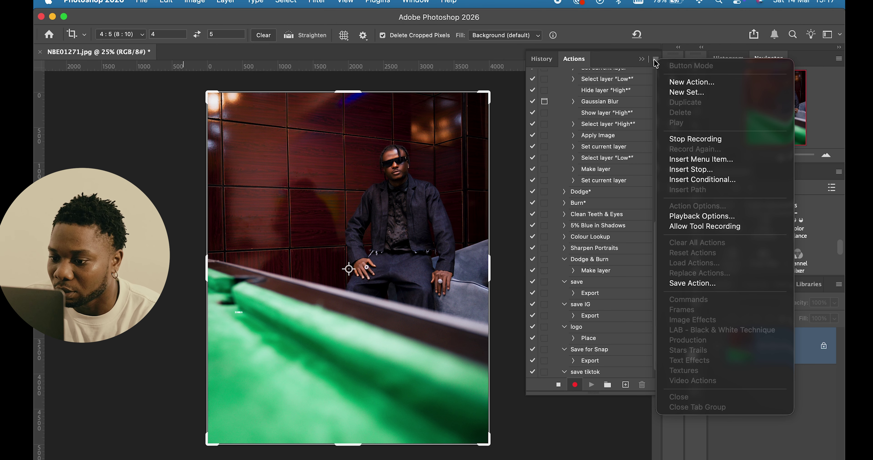
click(656, 64)
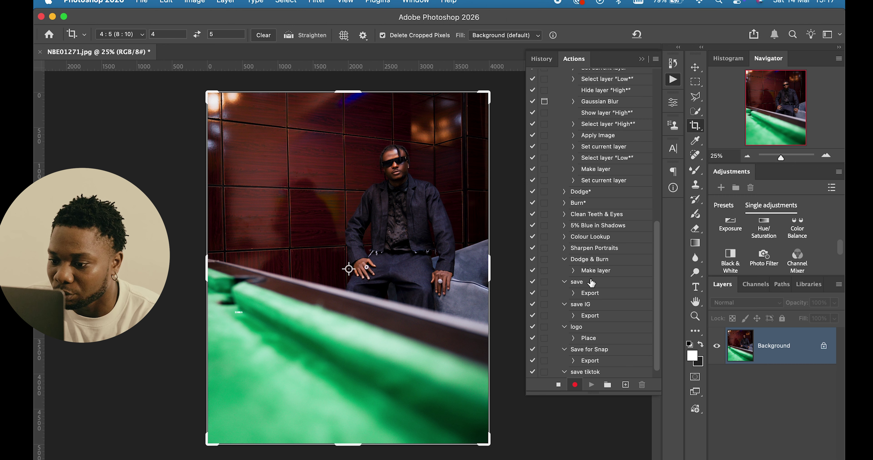
click(558, 386)
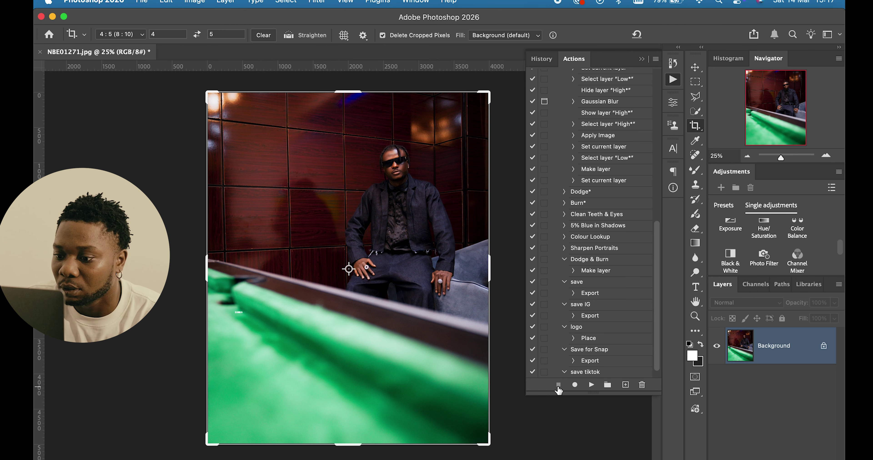
click(656, 61)
click(681, 65)
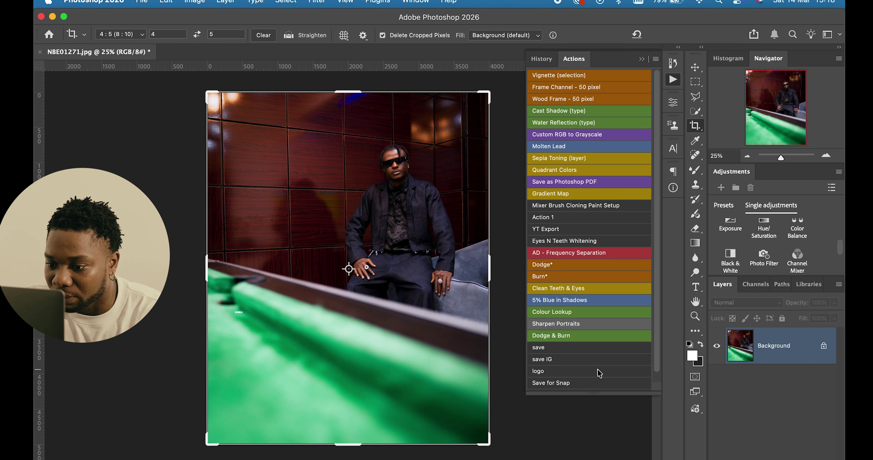
scroll(599, 373, down, 1)
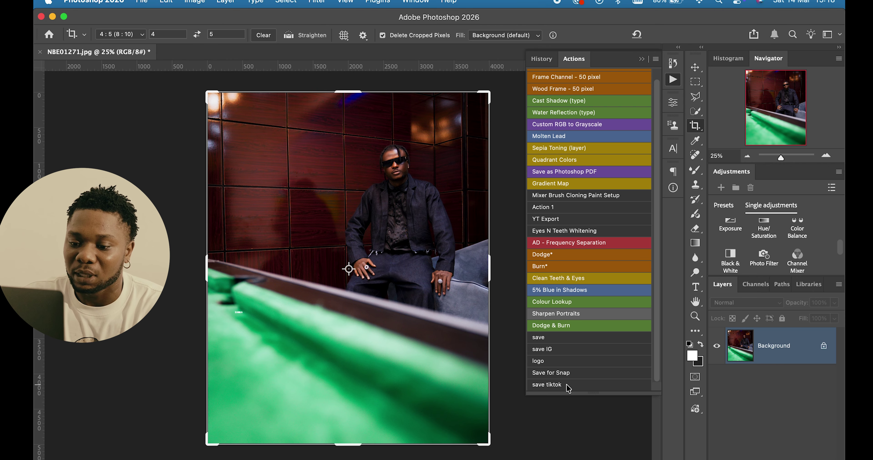
Switch to Finder and check the "save" folder for the exported photo.
click(277, 459)
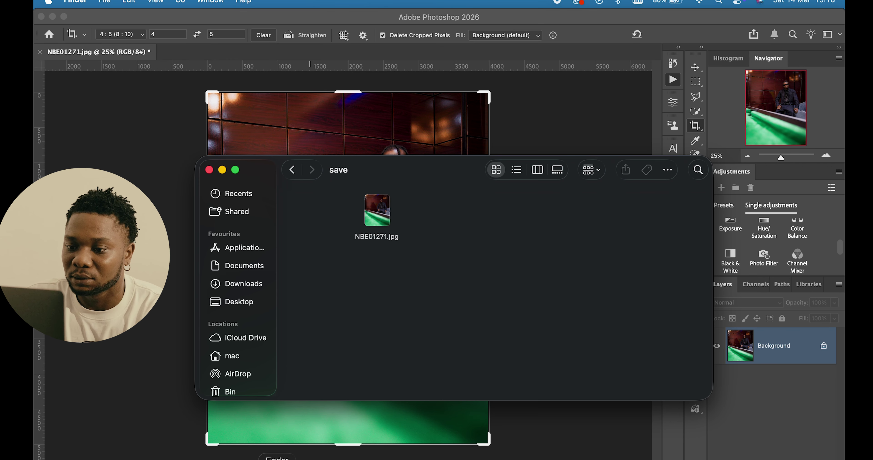